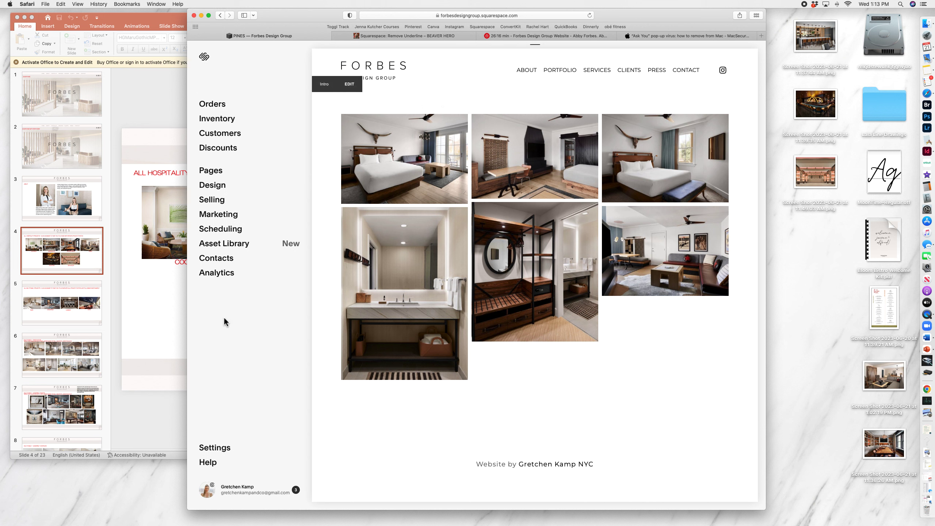
Step: Add a new gallery page named COCONUT to the Not Linked section of the site's pages
left_click(244, 169)
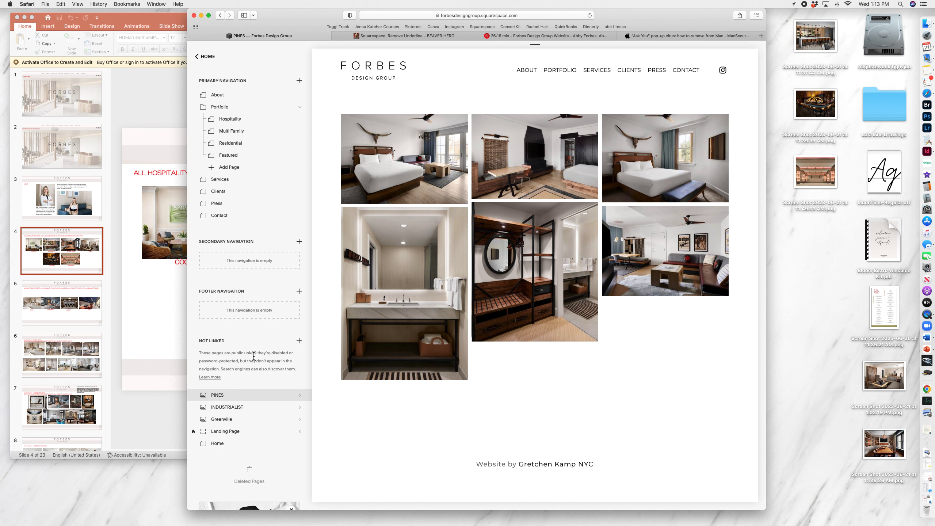
scroll(257, 364, "down", 1)
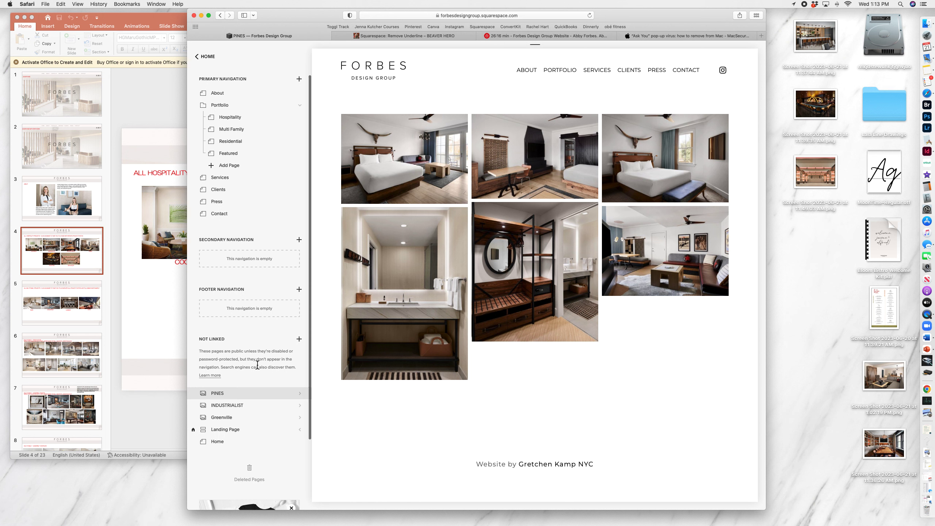
scroll(257, 364, "down", 3)
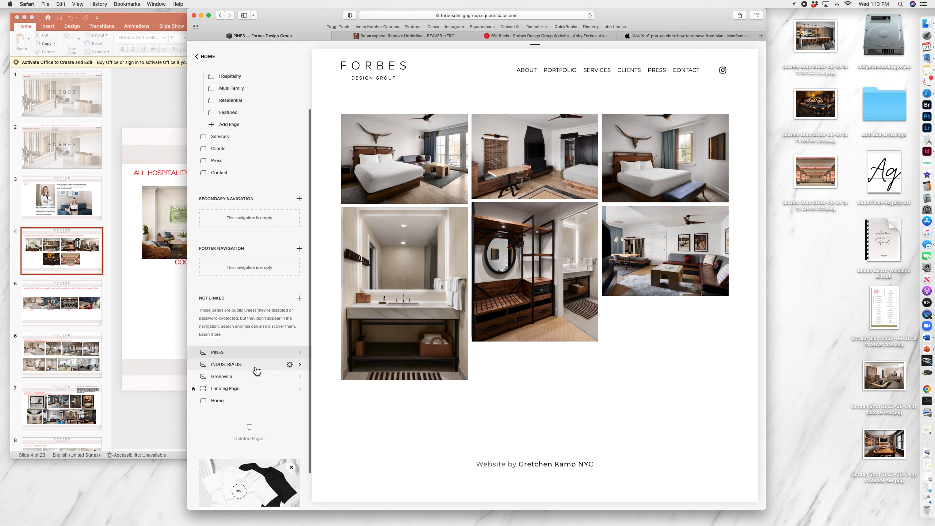
scroll(257, 370, "down", 1)
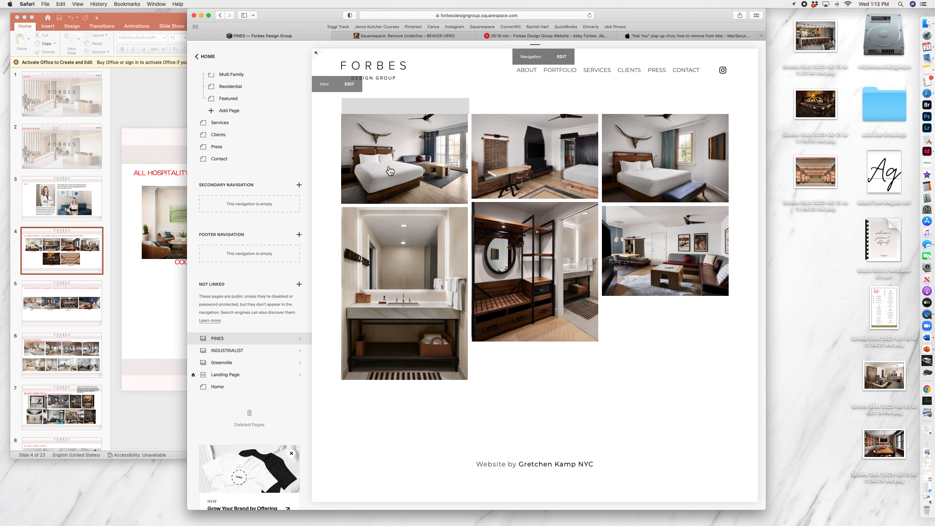
scroll(251, 374, "down", 2)
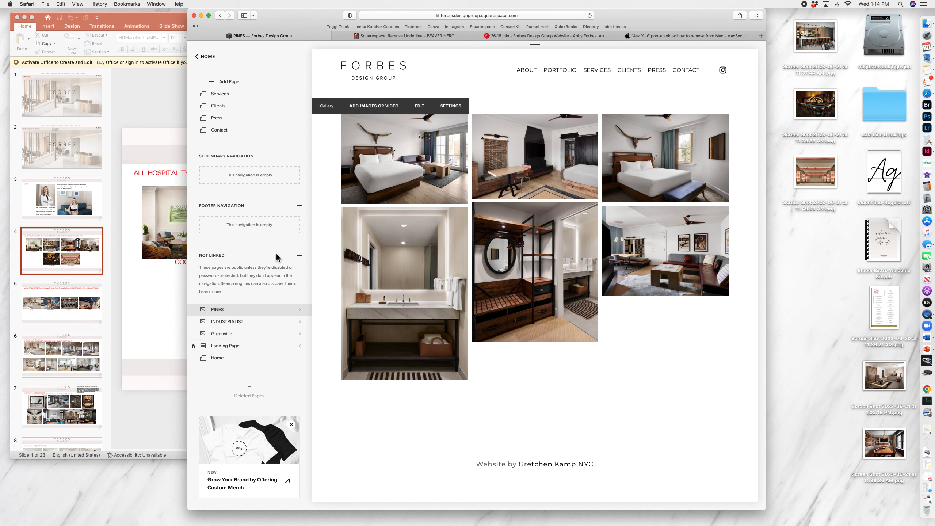
scroll(277, 268, "up", 1)
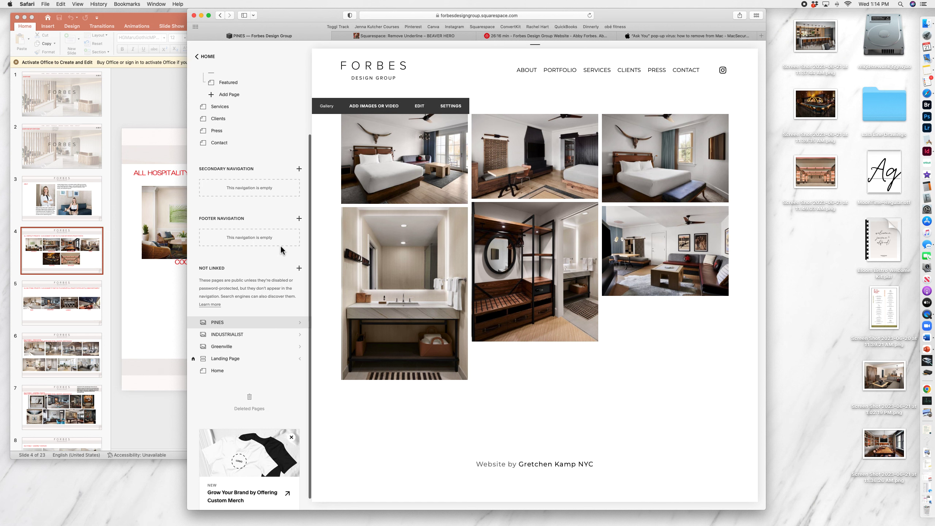
scroll(281, 251, "down", 1)
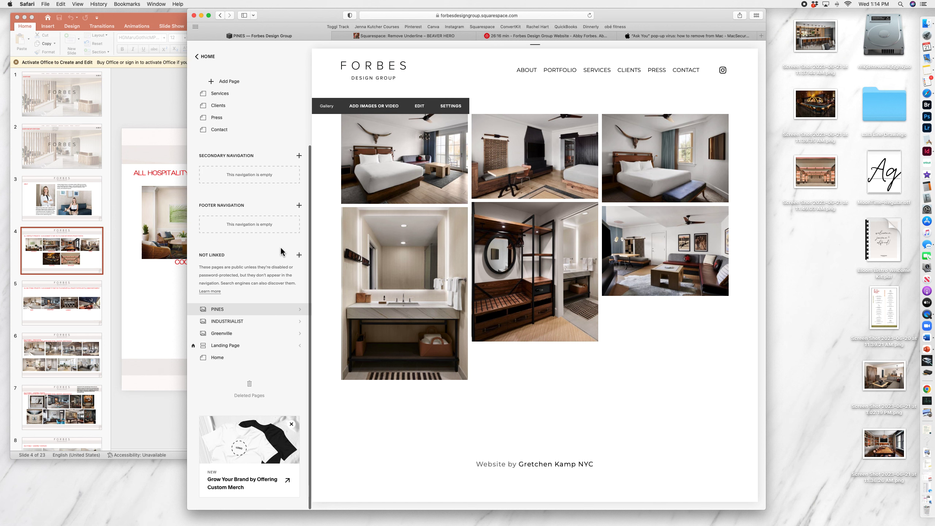
left_click(299, 256)
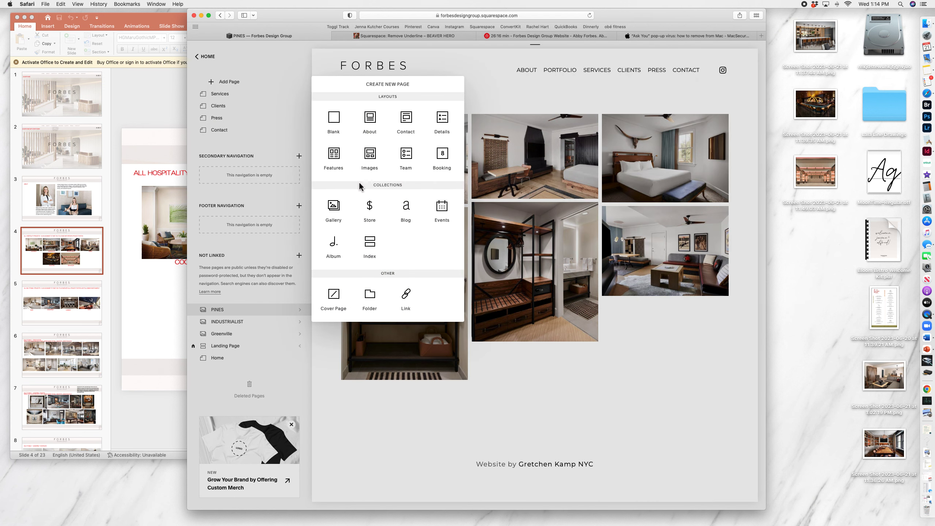
left_click(352, 219)
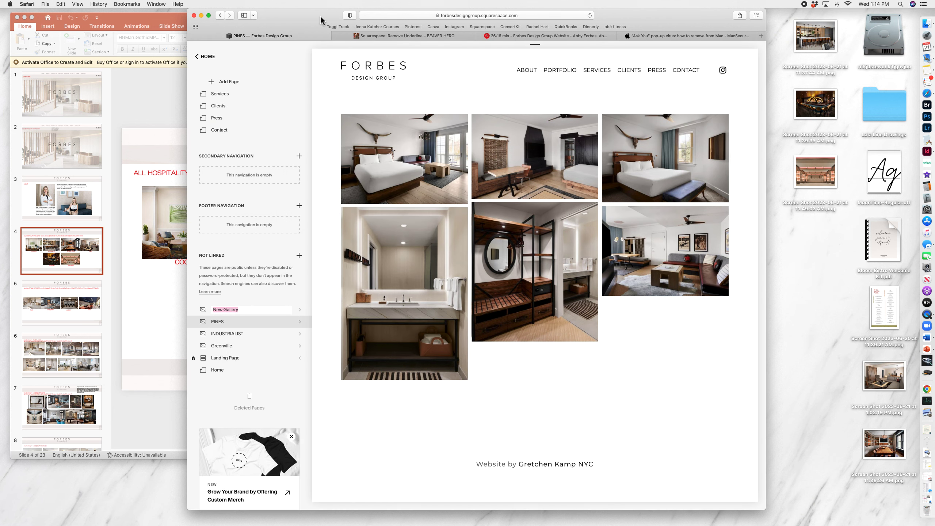
type("COCONUT")
key("Return")
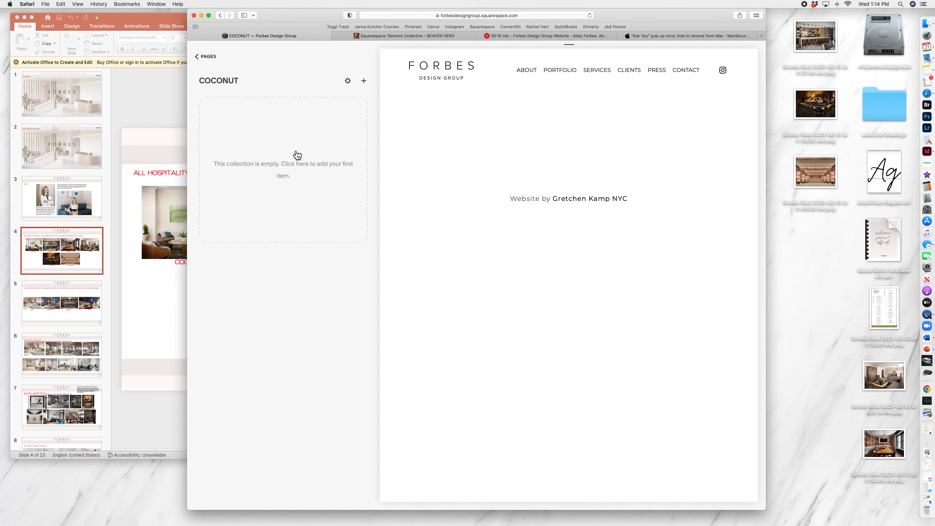
Step: Switch to Finder and open the COCONUT folder inside Dropbox > Clients > Forbes Design Group > Website images
left_click(289, 150)
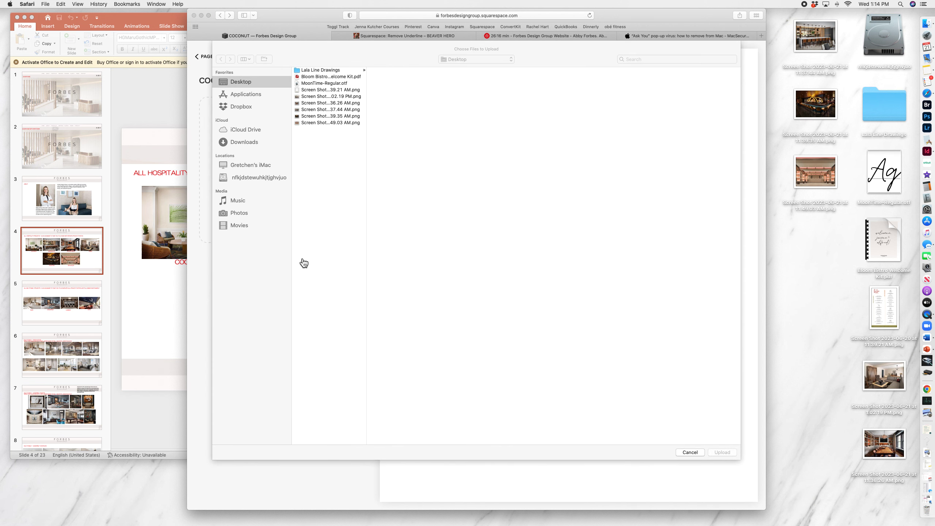
left_click(690, 453)
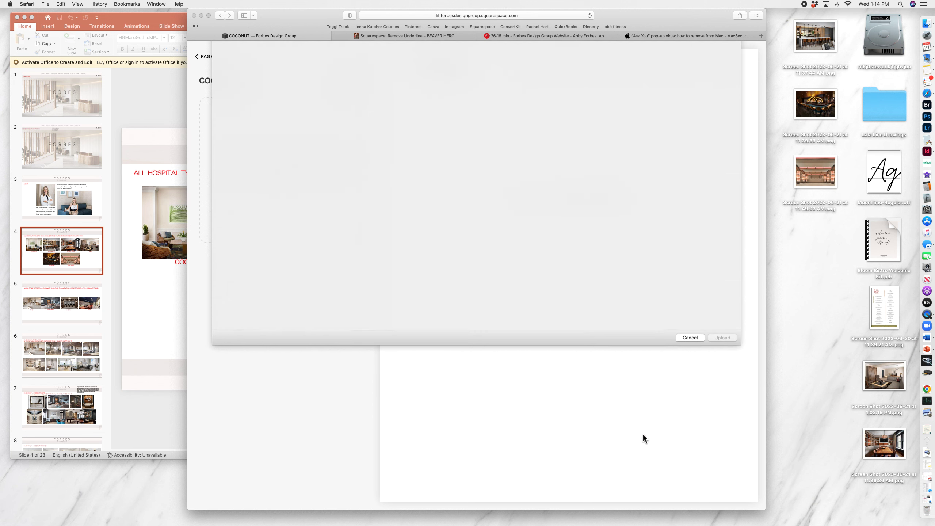
left_click(928, 25)
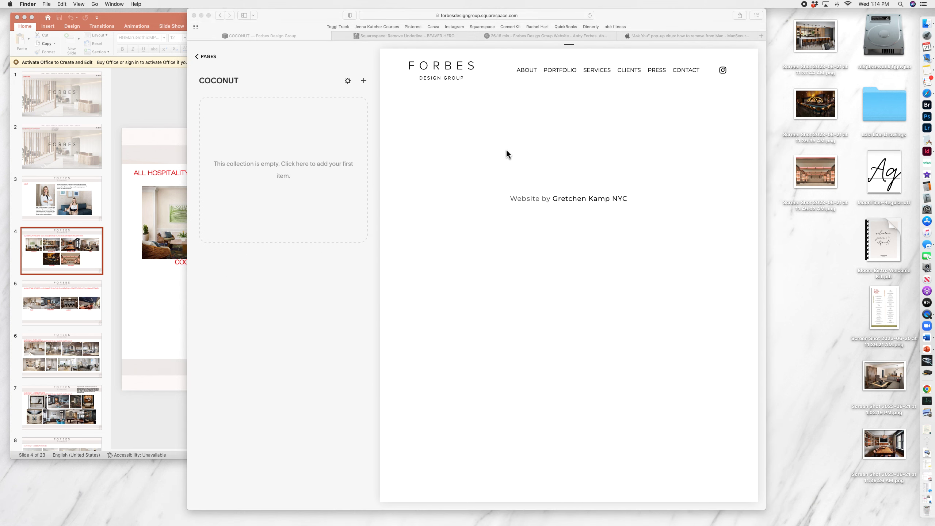
left_click_drag(233, 173, 457, 132)
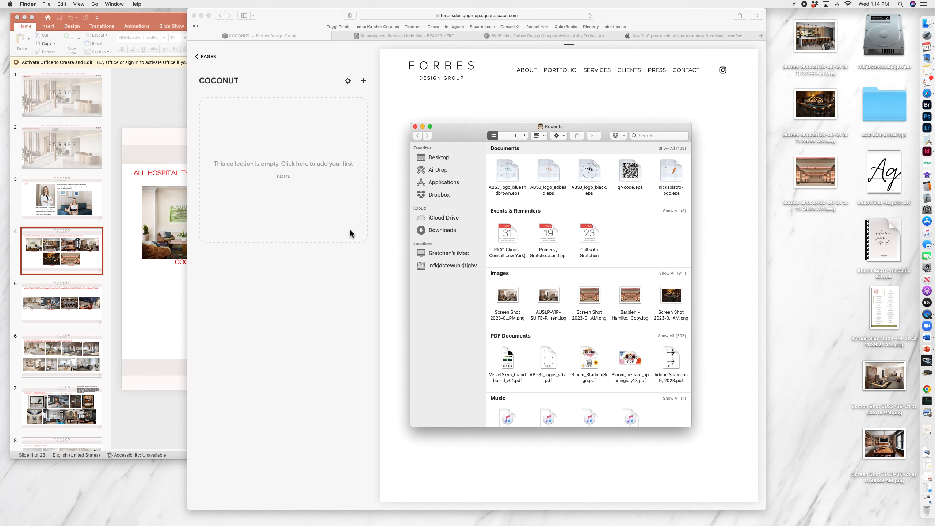
left_click(436, 194)
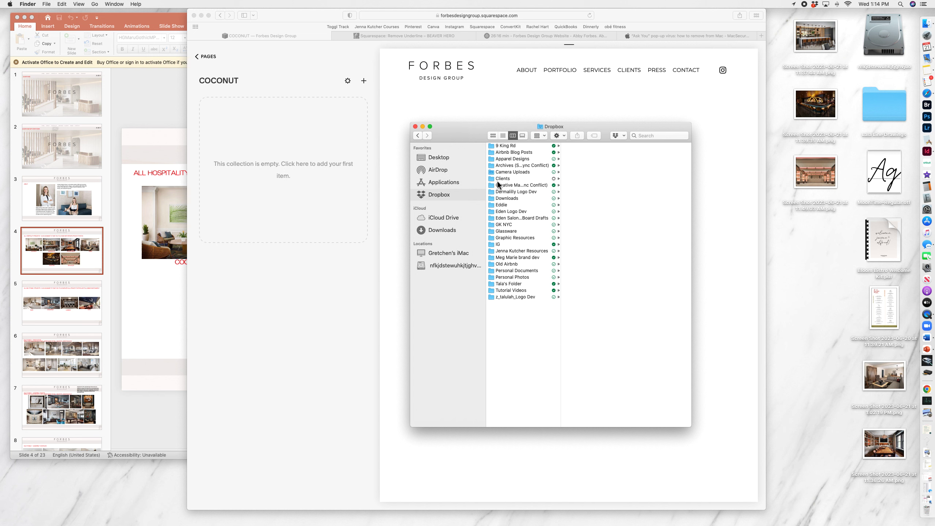
left_click(501, 179)
left_click(590, 192)
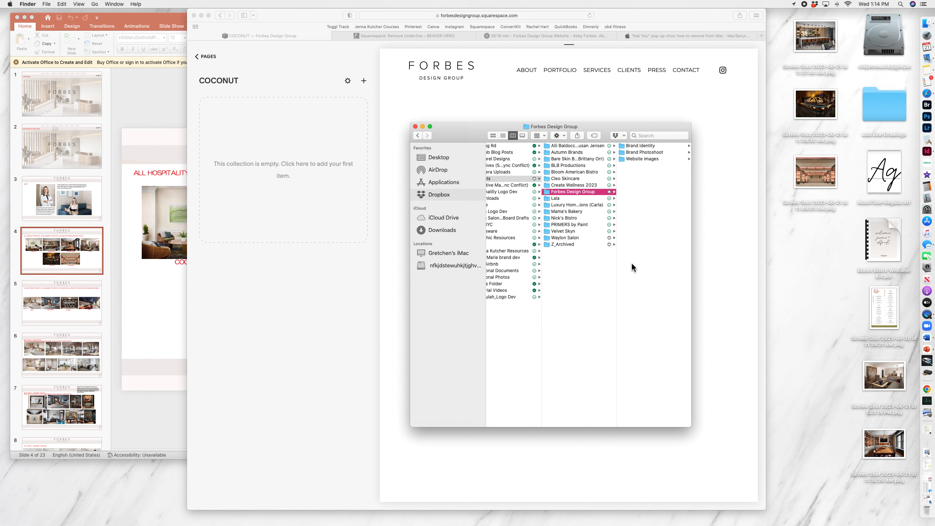
left_click(651, 159)
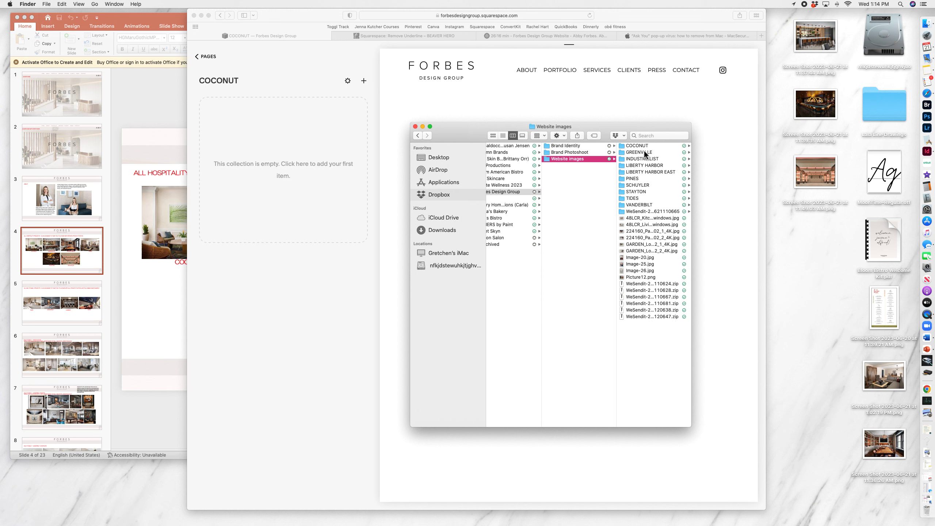
left_click(648, 146)
Step: Upload all the images from the COCONUT folder to the empty COCONUT gallery and dismiss the file size alerts
left_click(643, 146)
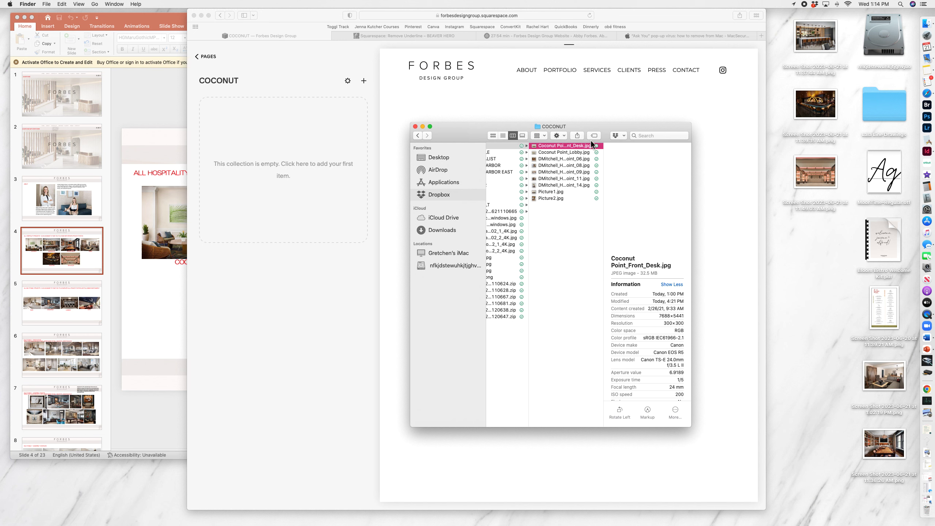
left_click(551, 198, "shift")
left_click_drag(551, 165, 279, 168)
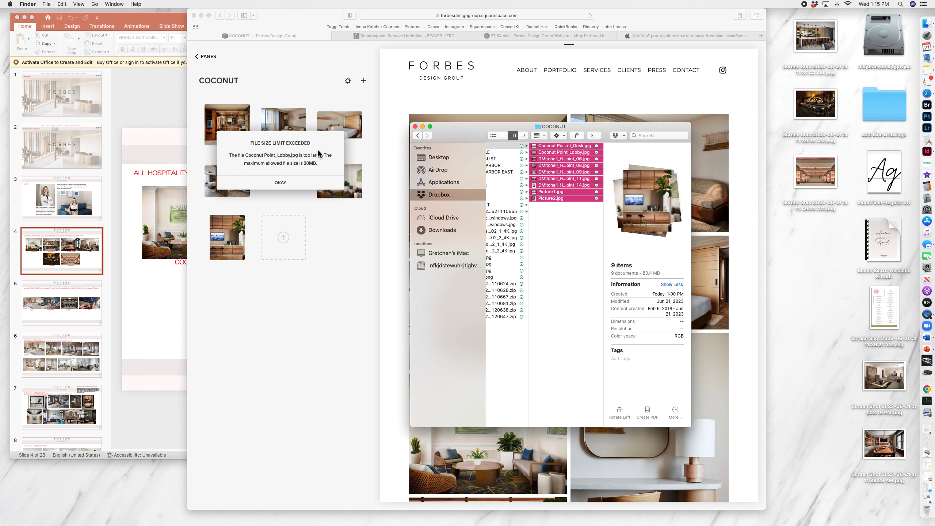
left_click(263, 184)
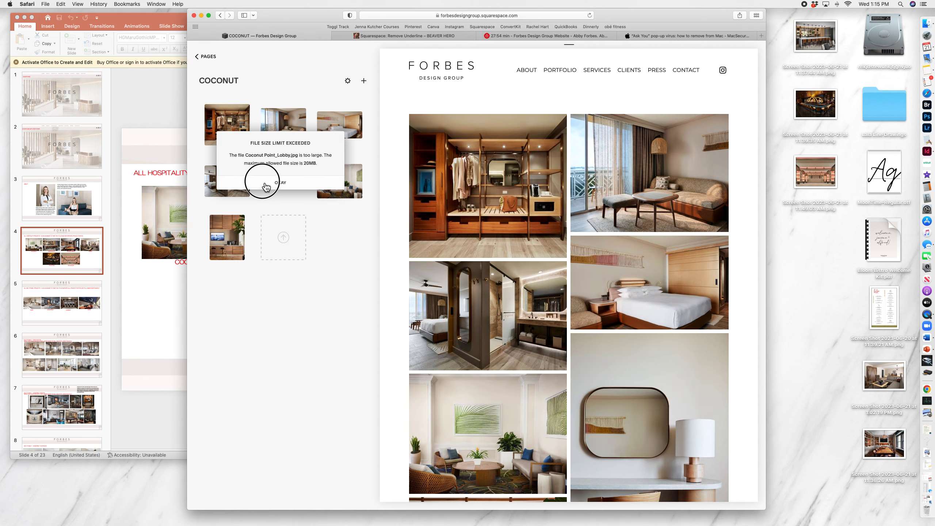
left_click(265, 186)
left_click(266, 186)
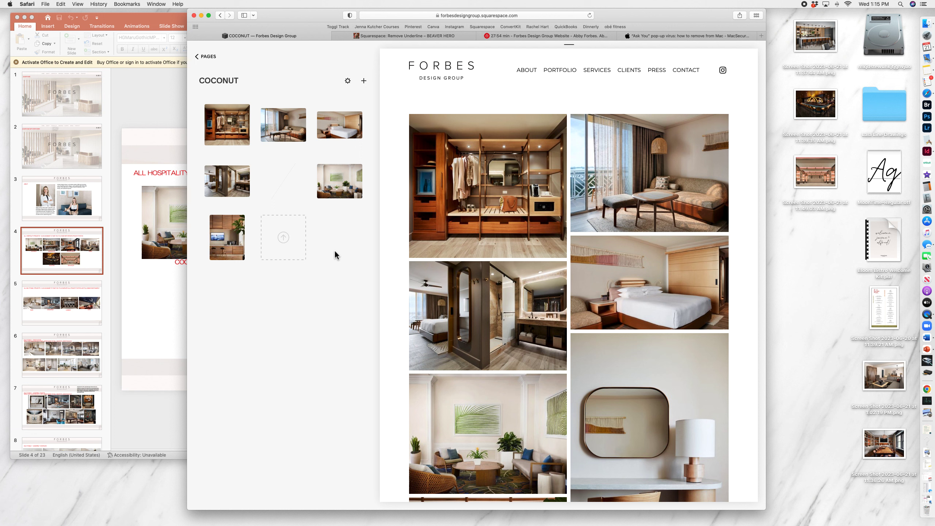
Step: Remove the blank image between the bathroom and green-artwork lounge photos from the COCONUT gallery
mouse_move(300, 185)
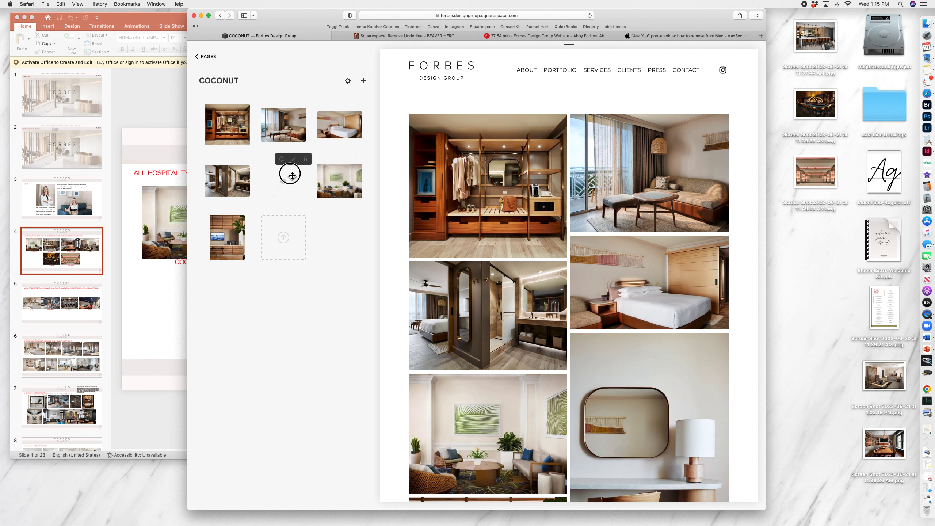
left_click(292, 176)
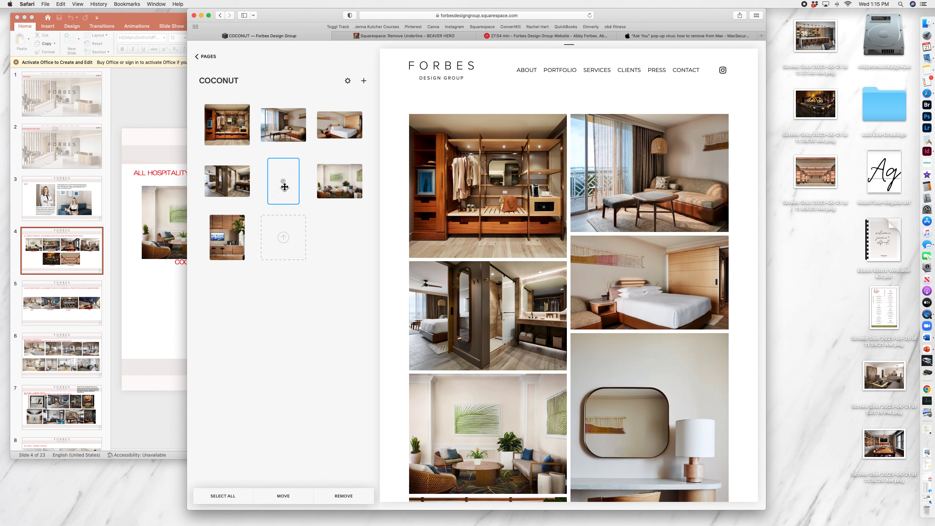
mouse_move(286, 182)
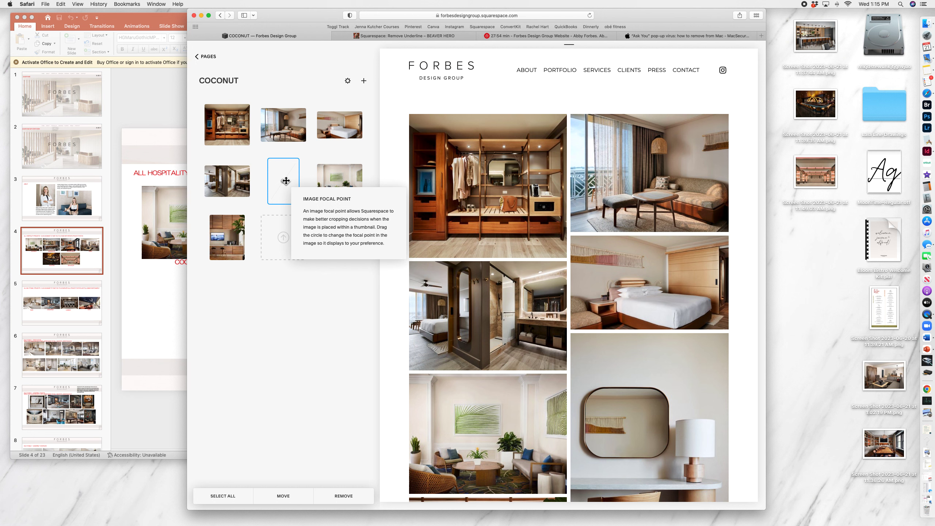
left_click(357, 497)
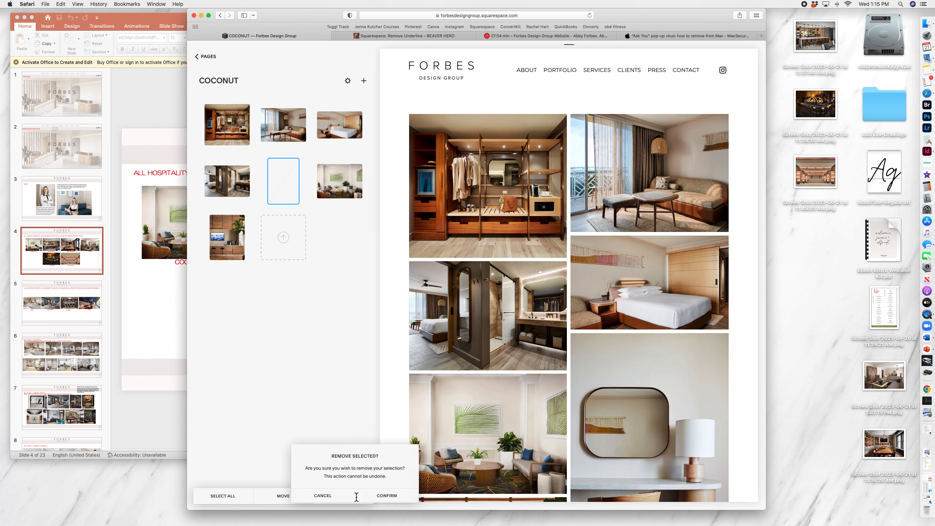
left_click(387, 495)
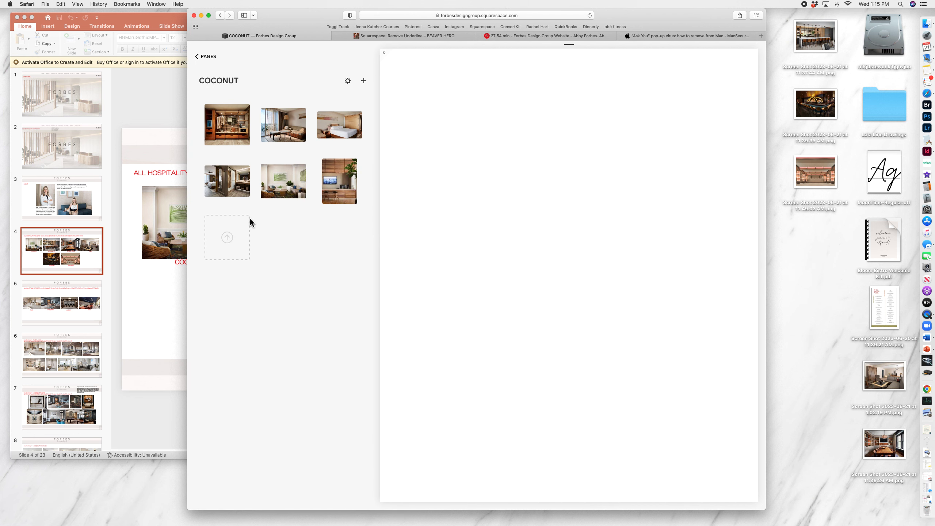
Step: Switch to Finder and preview the COCONUT folder's images, checking their content and file sizes against the gallery
left_click(927, 23)
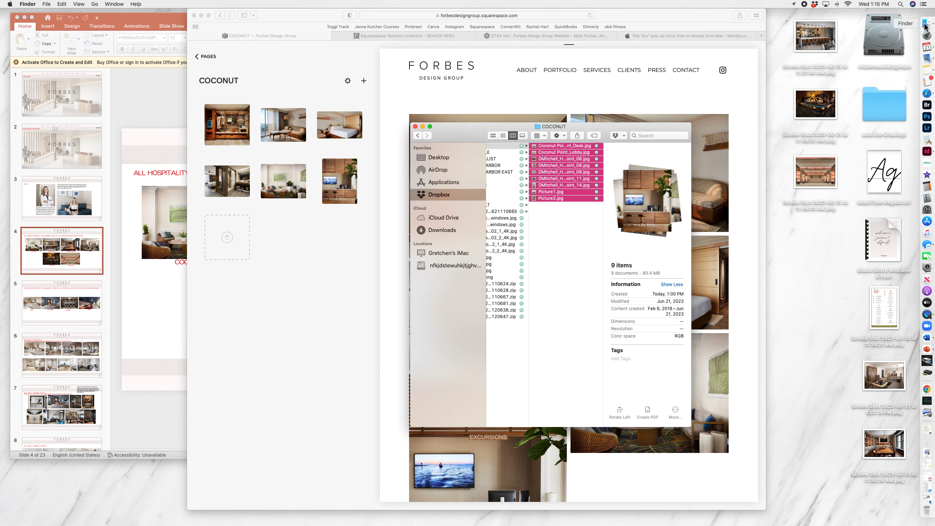
left_click(549, 147)
key("Left")
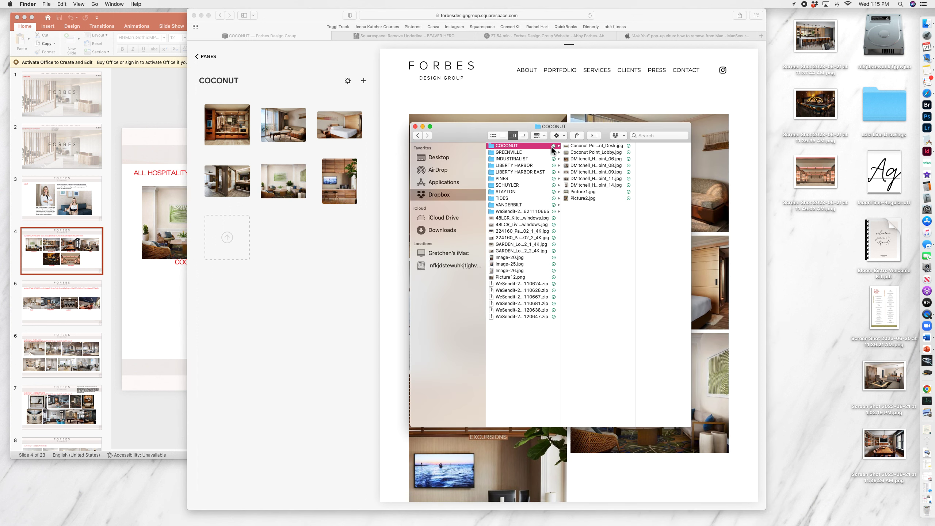
left_click(594, 147)
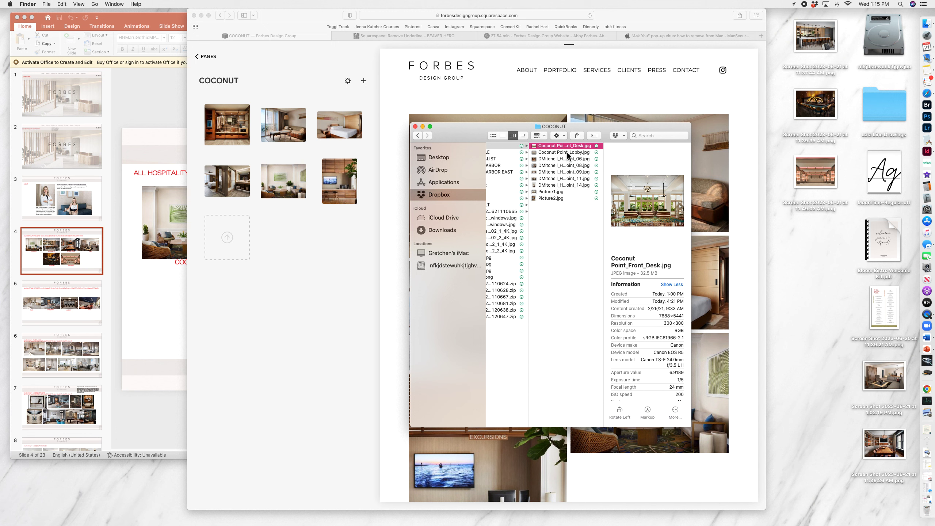
left_click(545, 153)
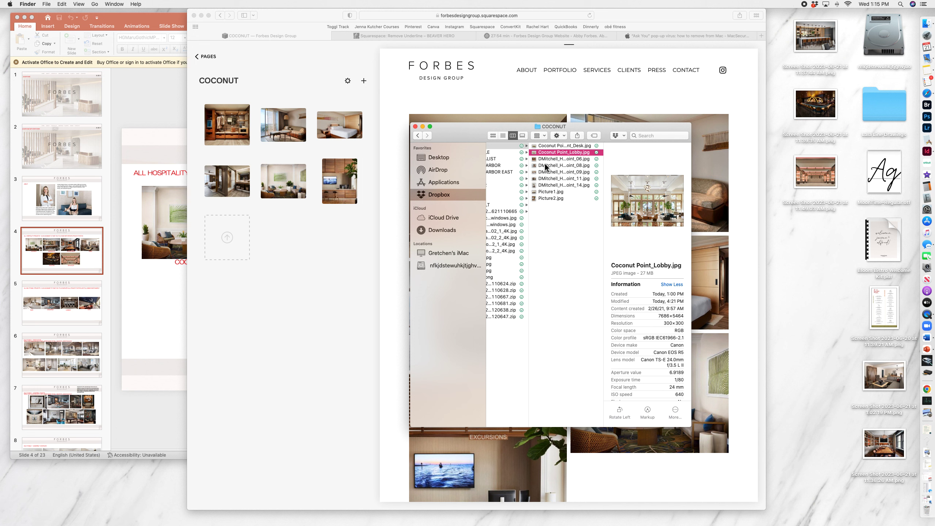
left_click(546, 166)
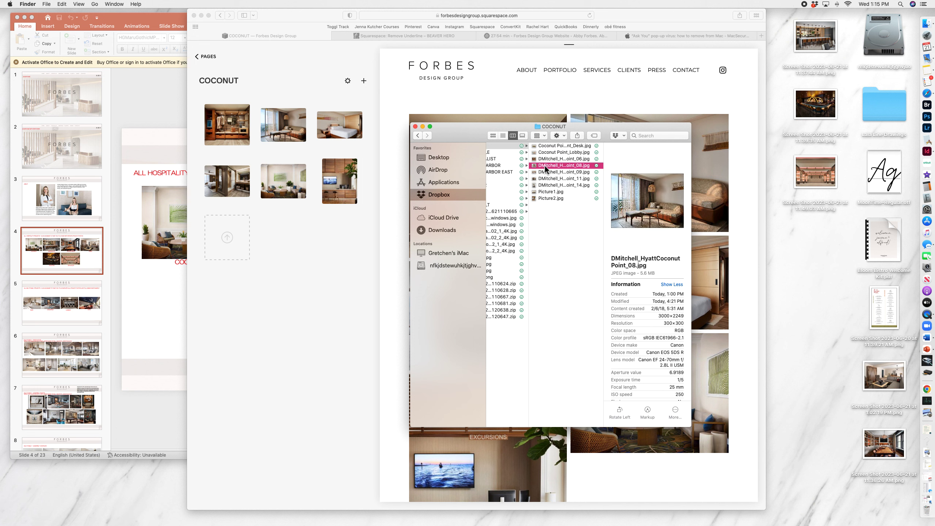
left_click(548, 195)
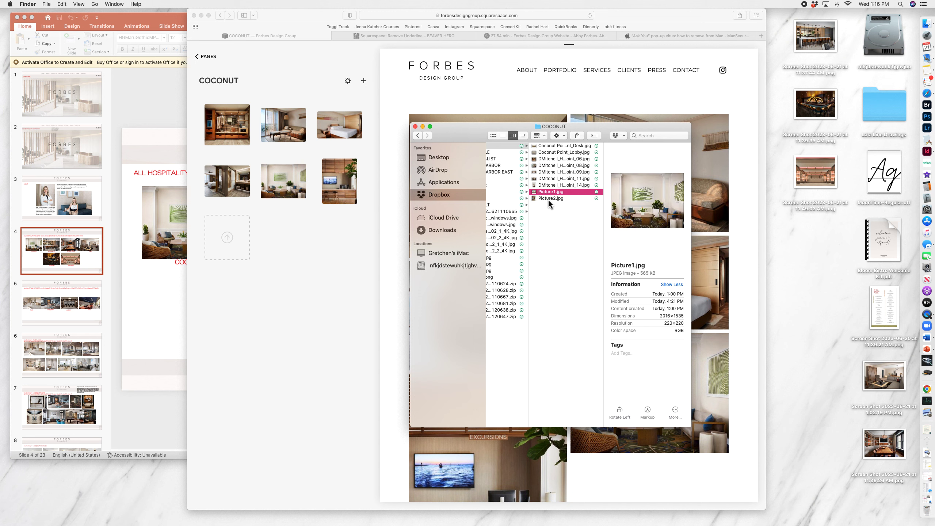
left_click(550, 200)
left_click(551, 180)
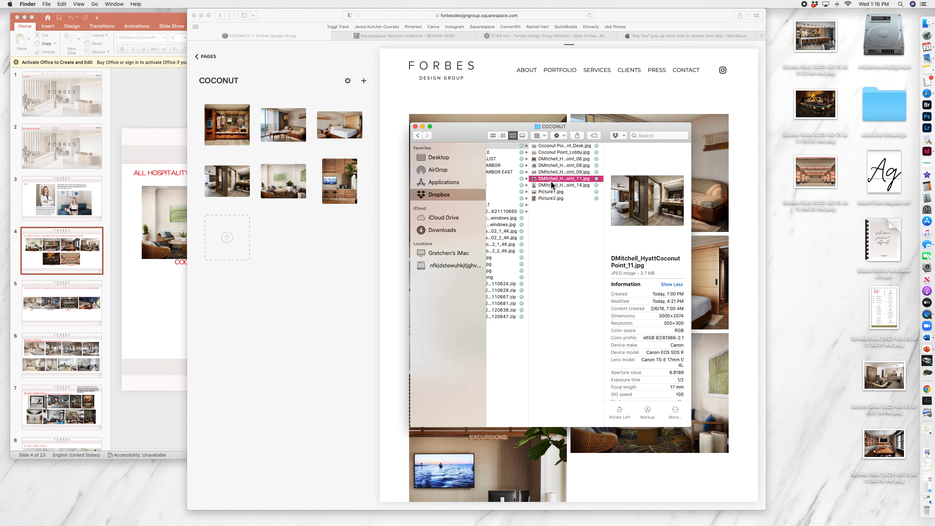
left_click(554, 173)
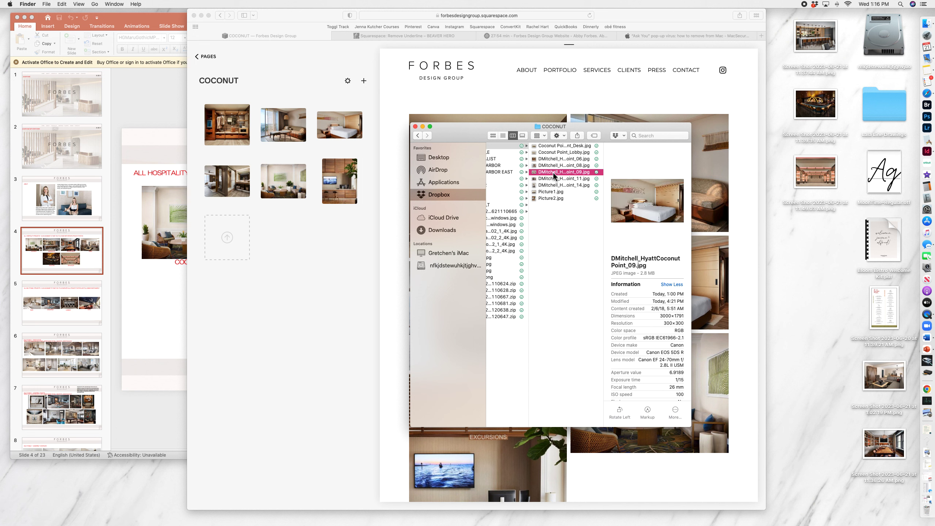
left_click(558, 165)
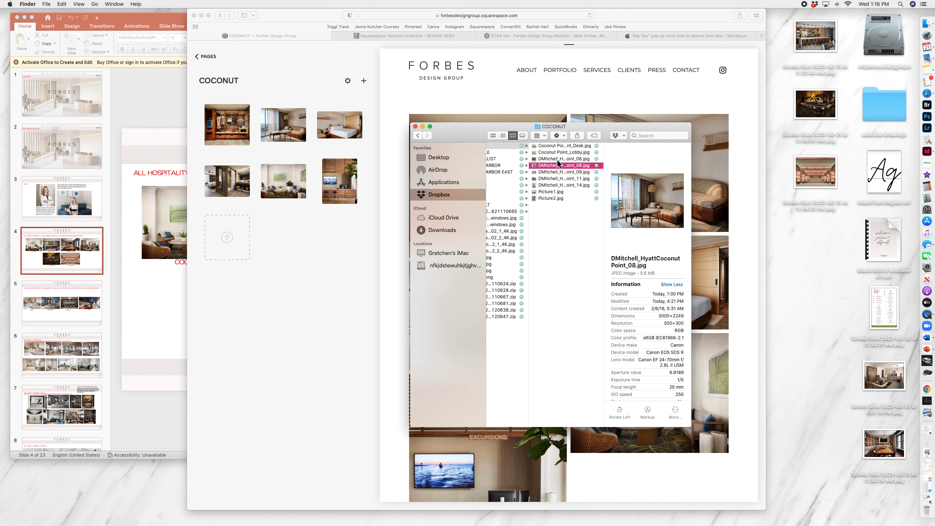
Step: Try to upload Coconut Point_Front_Desk.jpg and Coconut Point_Lobby.jpg from the COCONUT folder to the COCONUT gallery, dismissing the file size alerts
left_click(558, 160)
left_click(559, 152)
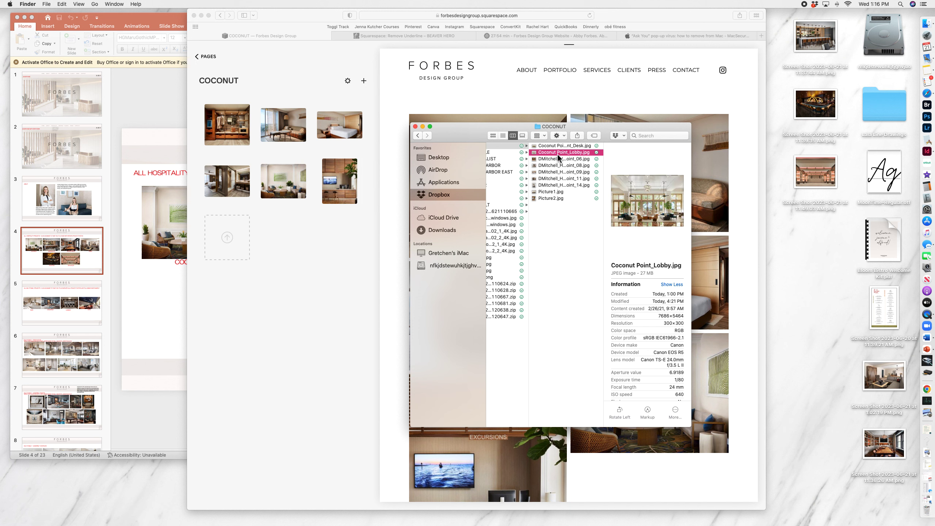
left_click(560, 145, "shift")
left_click_drag(543, 153, 244, 244)
left_click(731, 157)
left_click(703, 183)
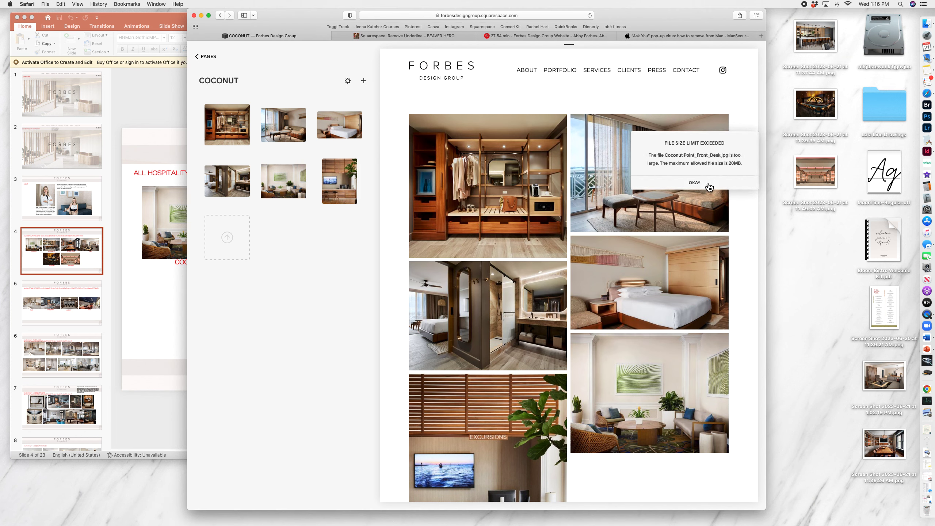
left_click(703, 184)
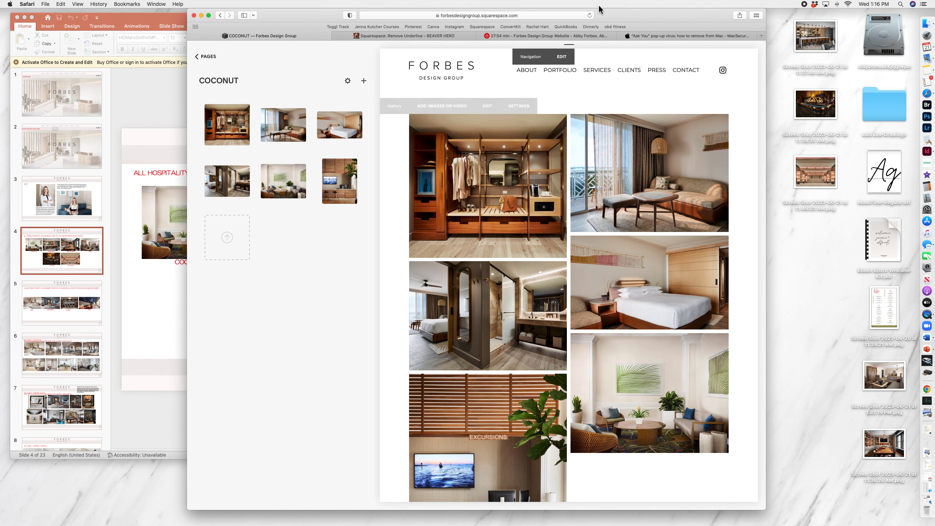
Step: Resize the browser window wider and narrower to check how the COCONUT gallery layout adapts, and leave it at a medium width
left_click_drag(646, 12, 591, 17)
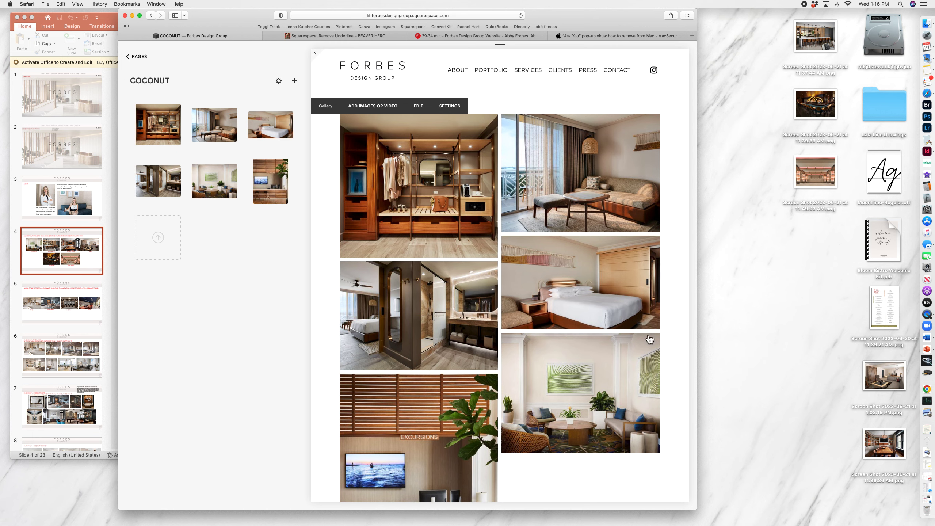
left_click_drag(697, 285, 882, 316)
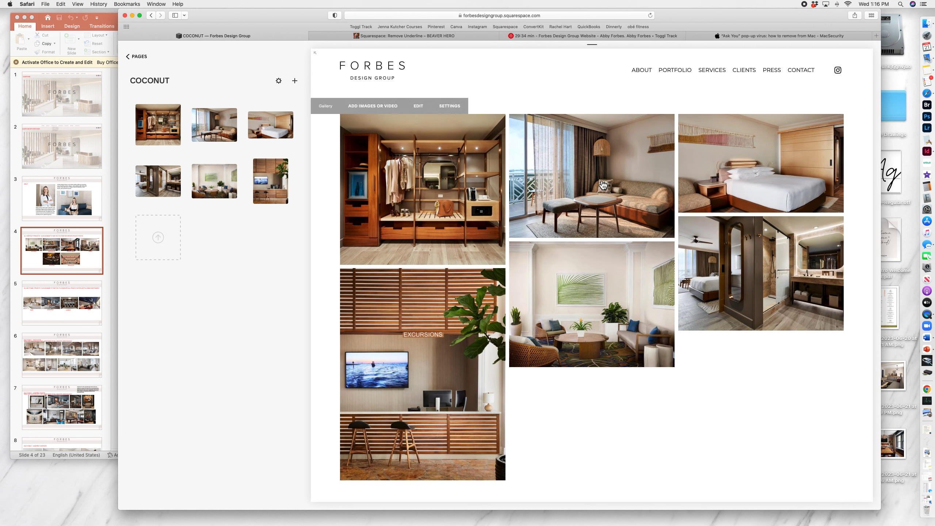
left_click_drag(883, 257, 683, 253)
left_click_drag(656, 250, 596, 249)
mouse_move(536, 204)
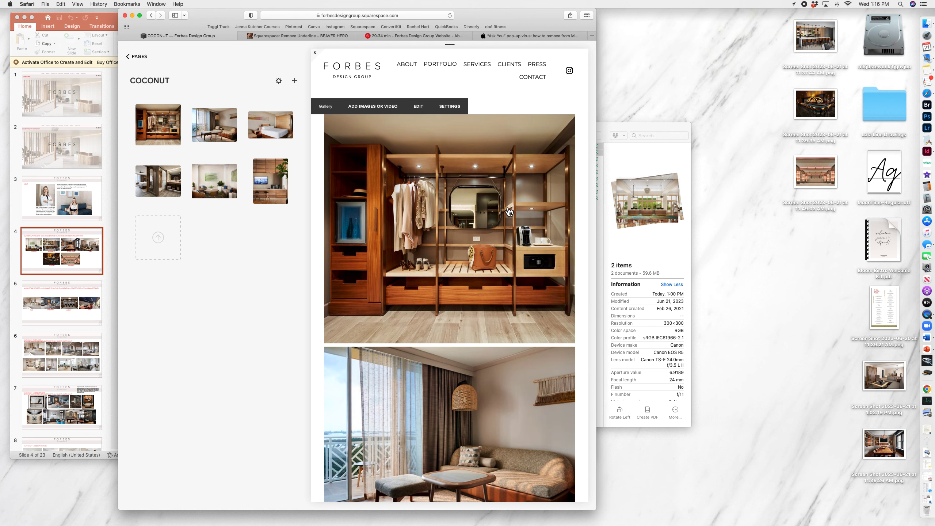
scroll(476, 229, "down", 4)
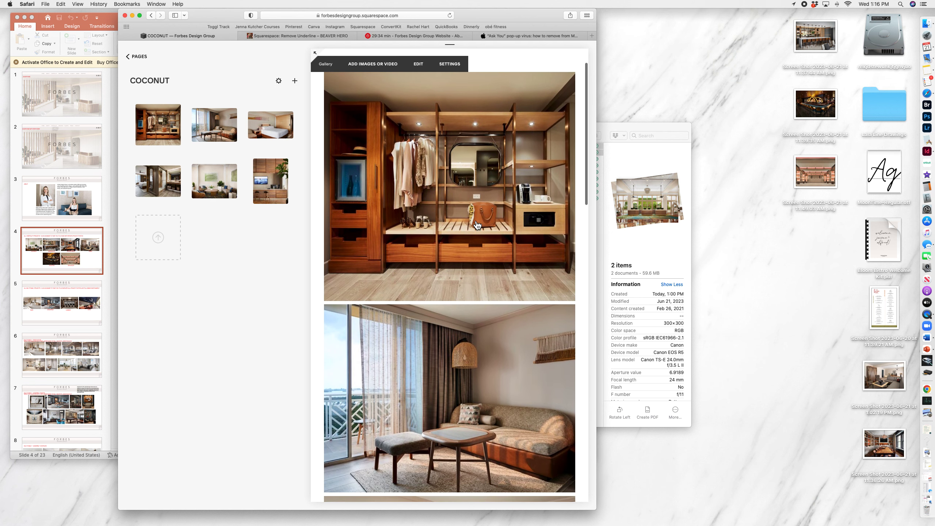
scroll(477, 223, "down", 10)
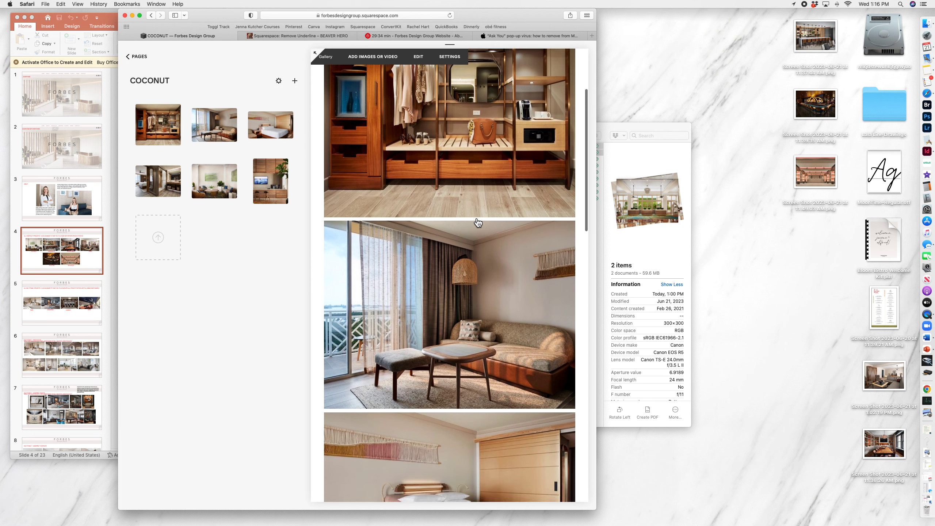
scroll(501, 222, "down", 8)
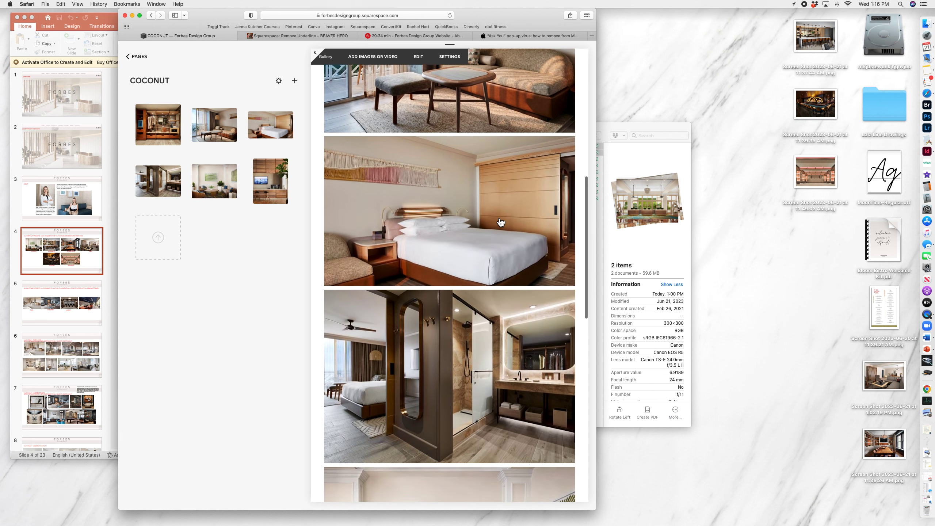
left_click_drag(598, 231, 769, 260)
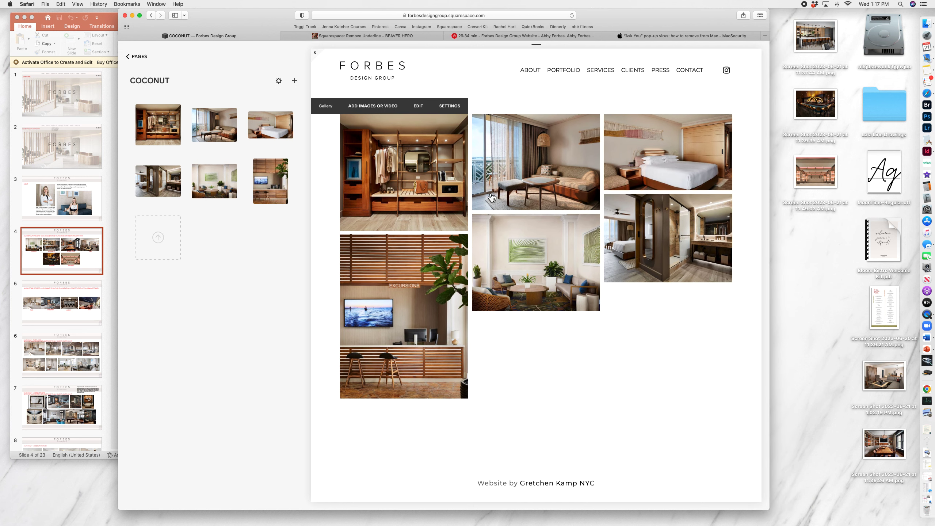
Step: Open the lounge photo in the COCONUT gallery's lightbox, browse to neighbouring photos in both directions, and close the lightbox
left_click(508, 168)
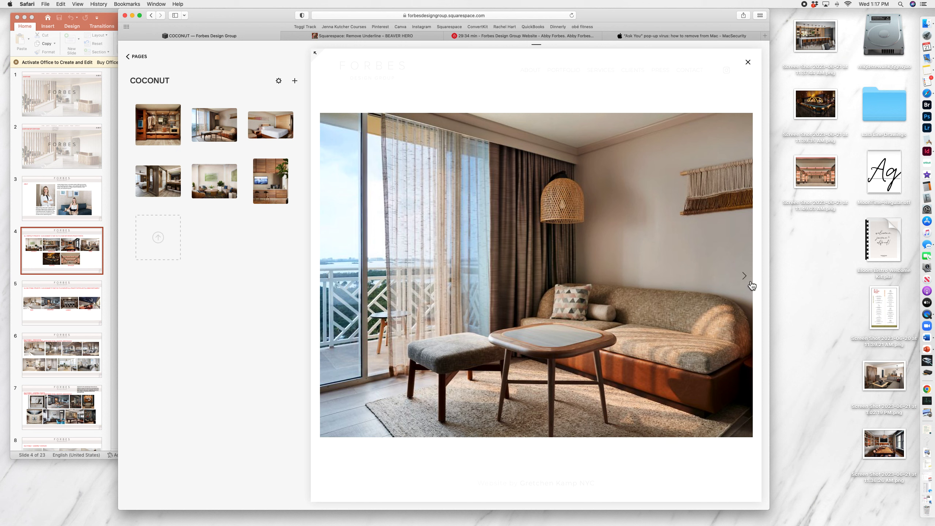
left_click(748, 282)
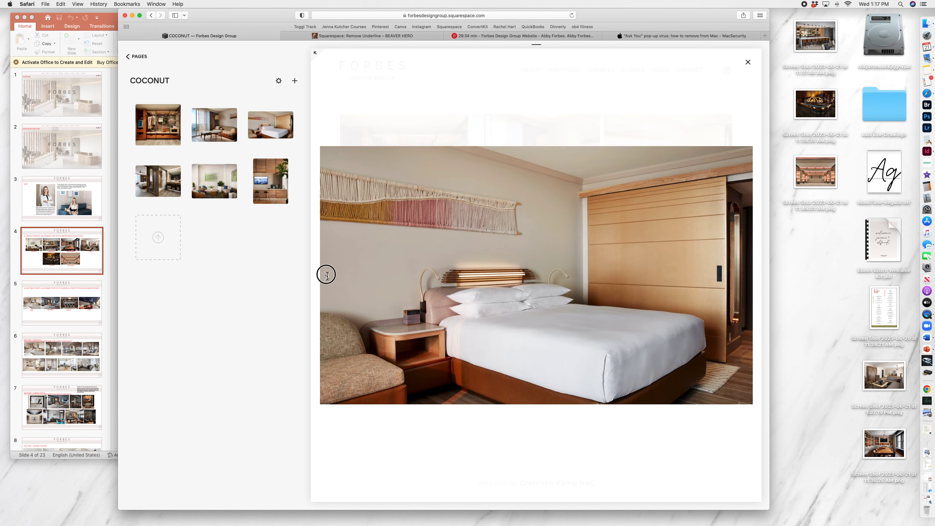
left_click(327, 274)
left_click(327, 275)
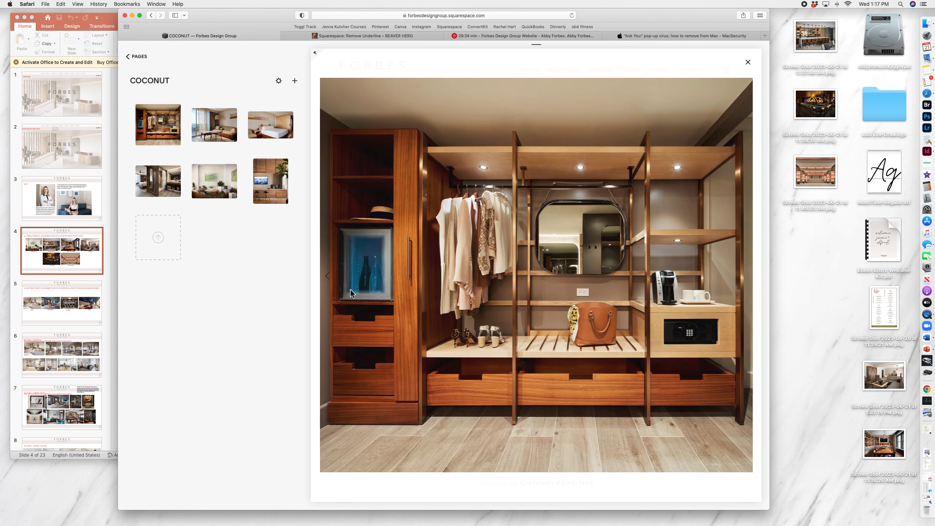
left_click(749, 63)
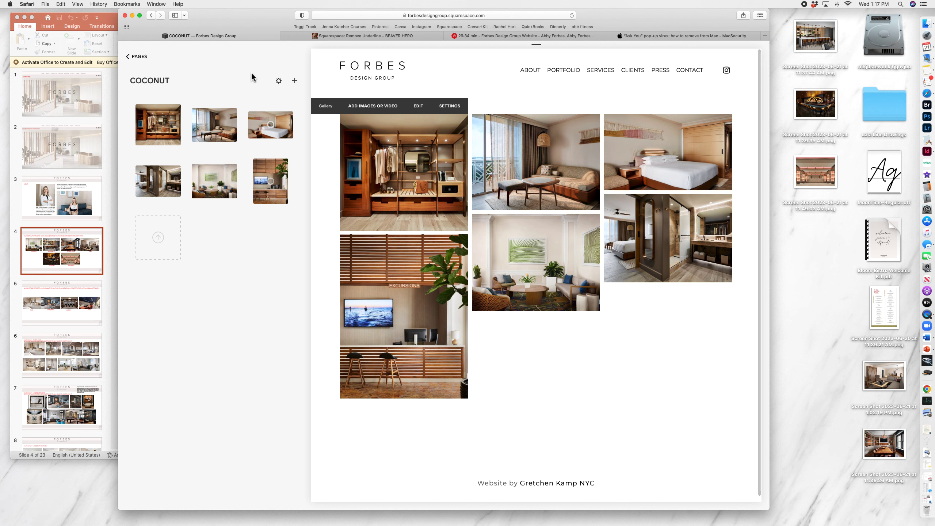
Step: Return to the site's page list and open the PINES gallery under the not linked pages
left_click(146, 61)
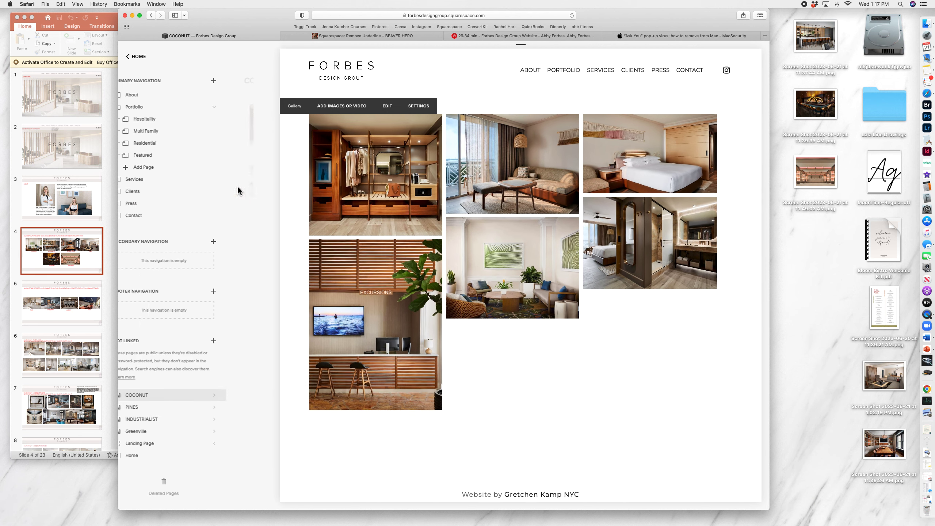
scroll(165, 255, "down", 1)
scroll(166, 255, "down", 3)
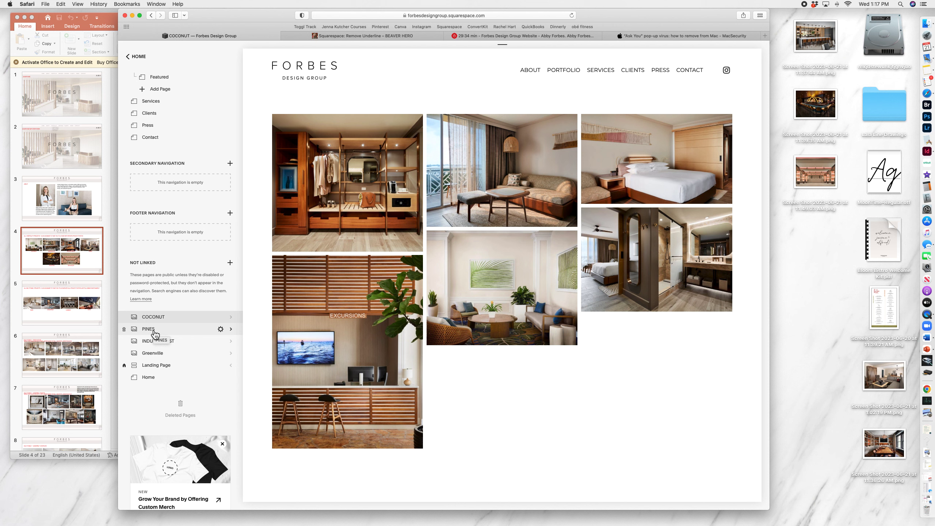
left_click(153, 333)
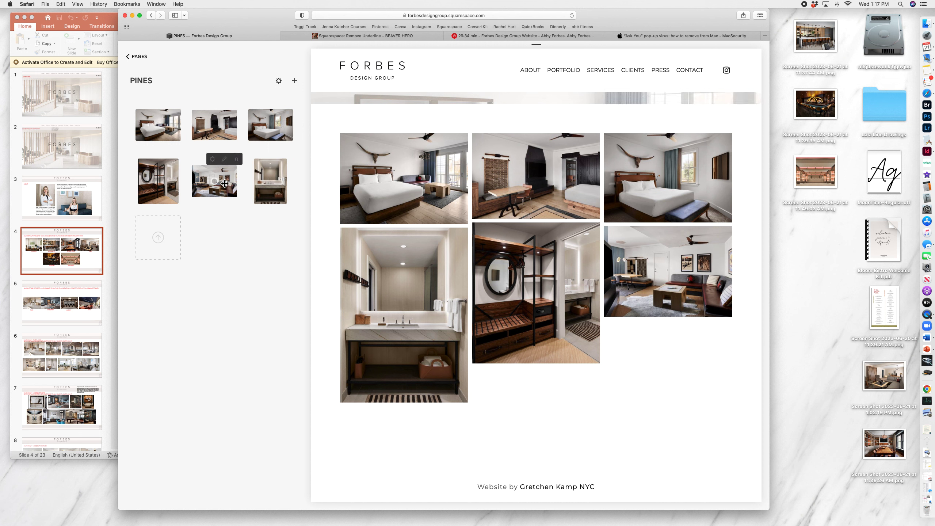
Step: Reorder the PINES gallery by moving the leather-sofa living room photo to second place and the writing-desk room photo to last
left_click_drag(224, 179, 214, 125)
left_click_drag(273, 124, 271, 181)
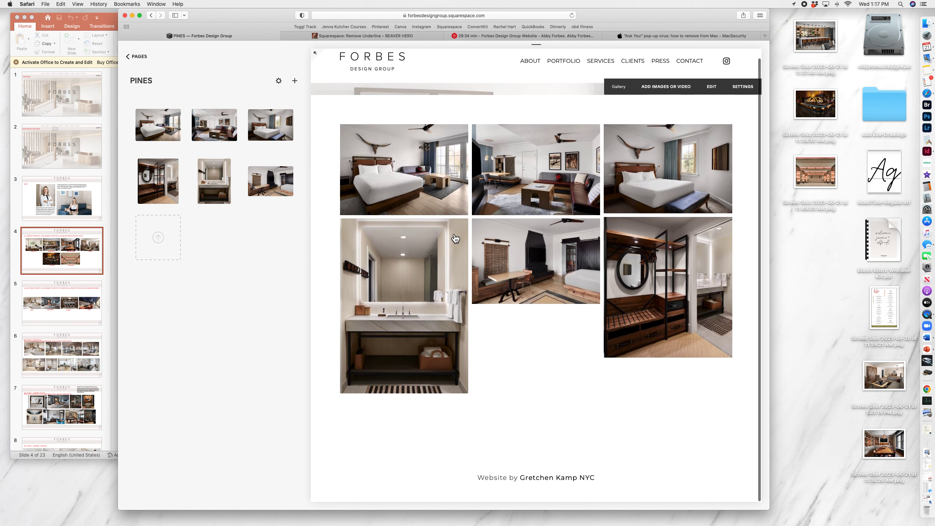
left_click(131, 56)
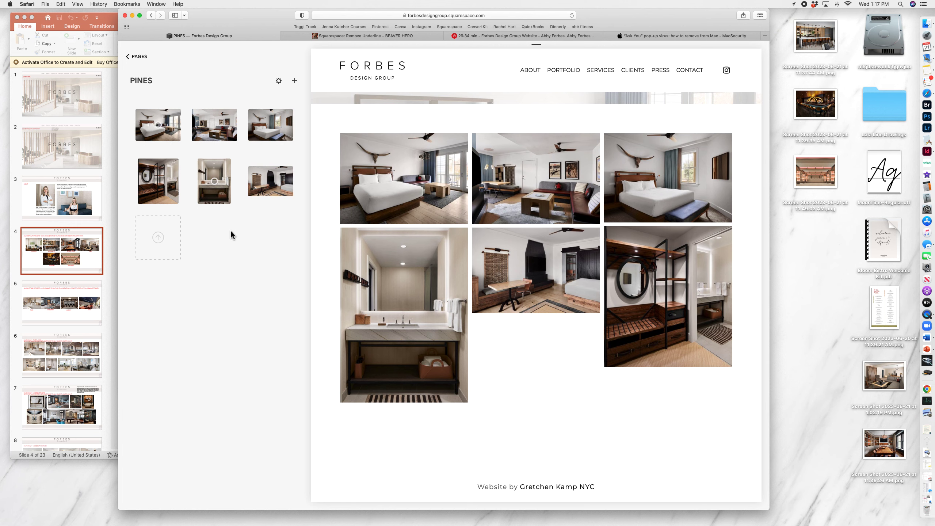